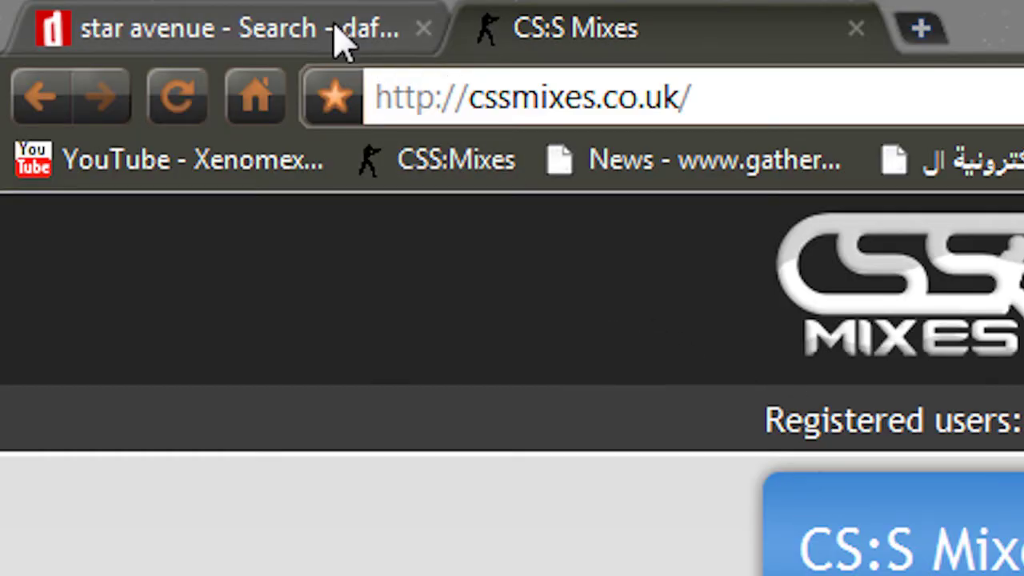
Switch to the DaFont page and preview the Star Avenue font with the text "css mixes"
left_click(336, 38)
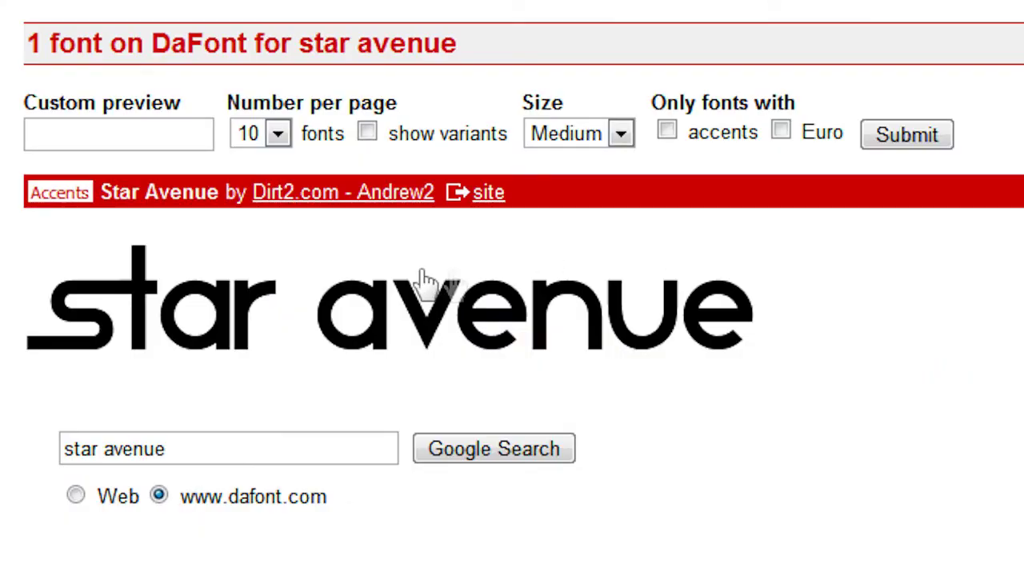
left_click_drag(147, 193, 183, 194)
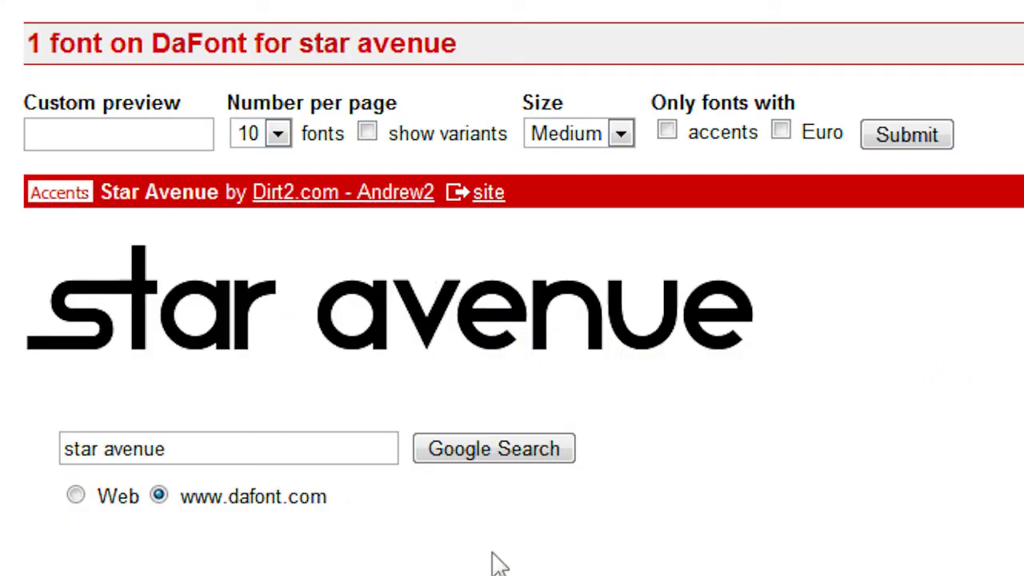
left_click(131, 141)
type("css mixes")
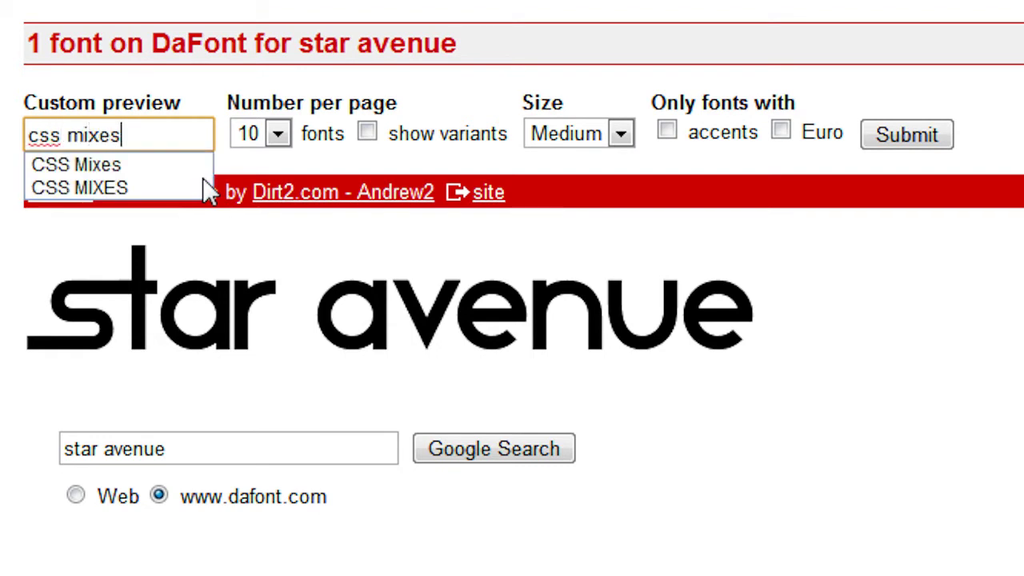
key("Return")
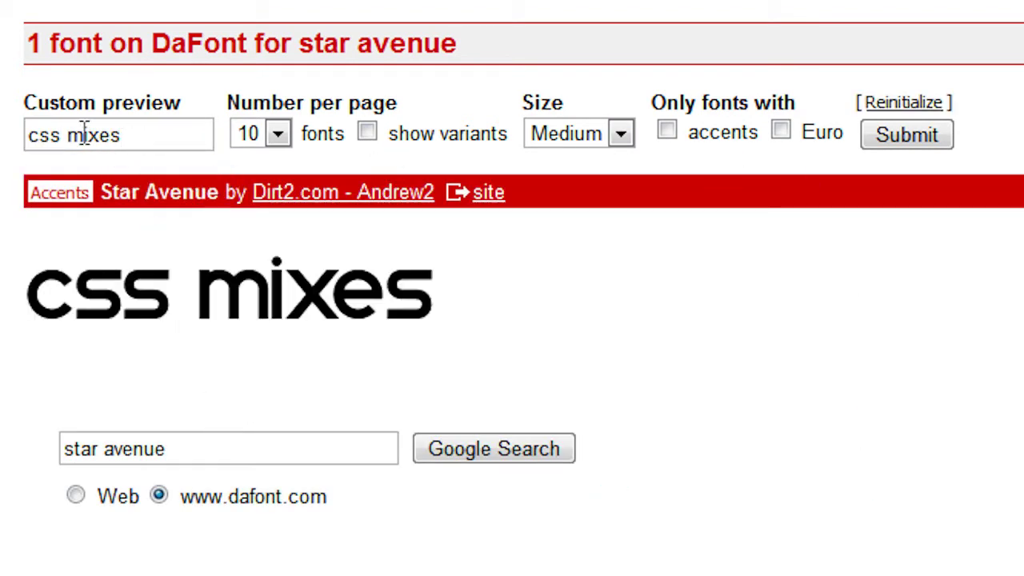
Change the Star Avenue custom preview text to "CSS mixes" to check the capital letterforms
left_click_drag(50, 135, 122, 135)
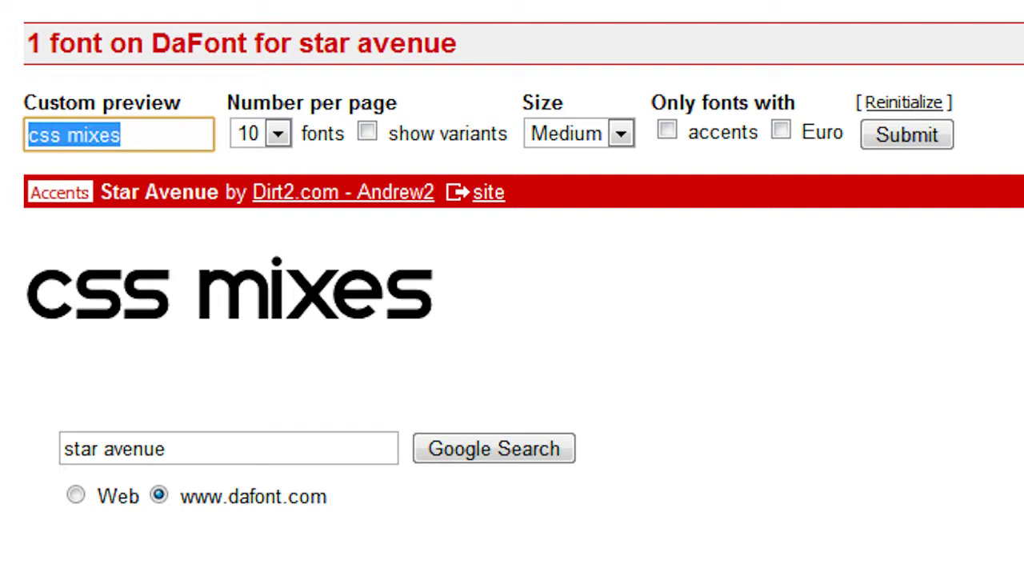
type("CSS")
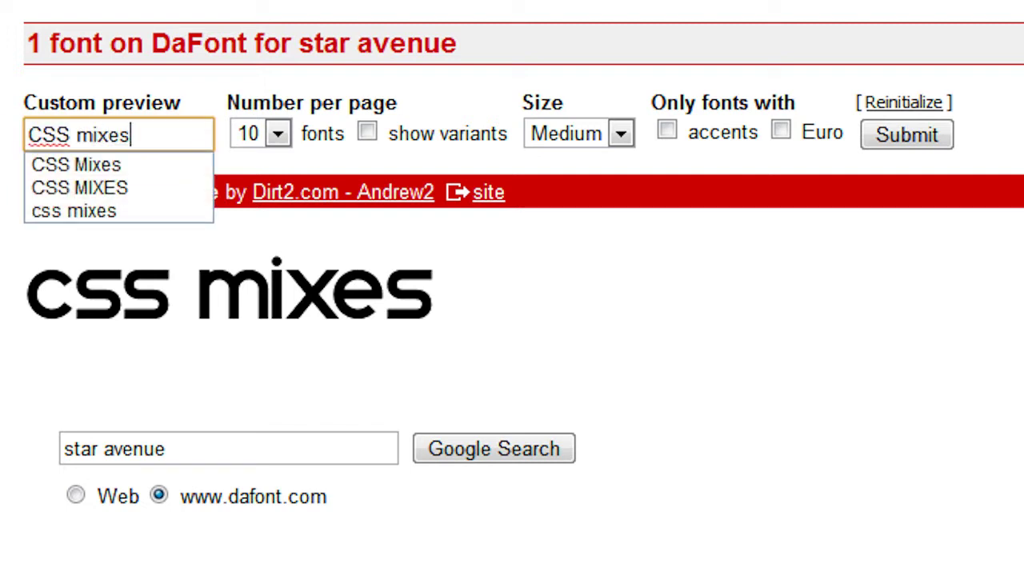
type(" mixes")
key("Return")
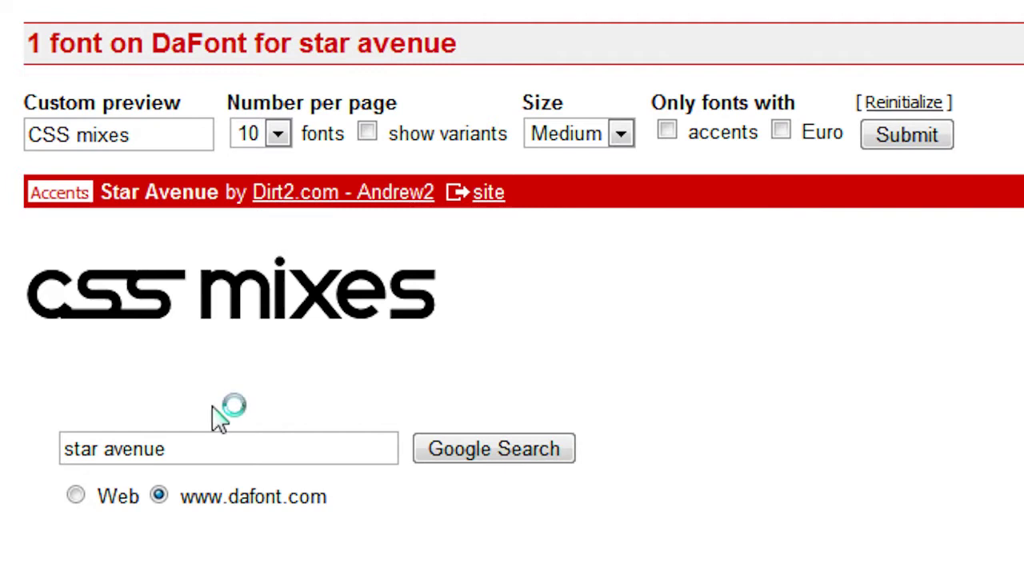
left_click(120, 328)
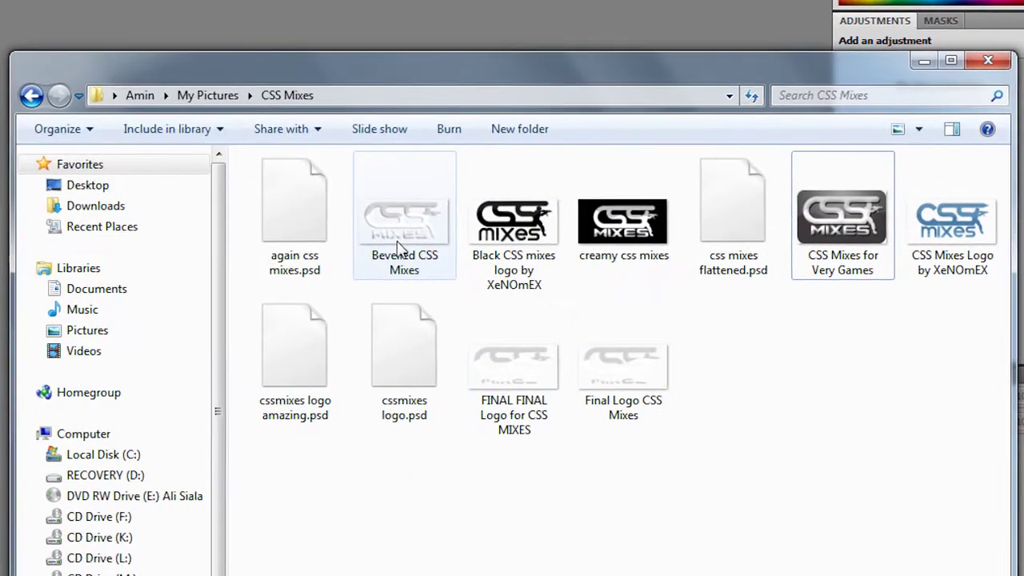
Look over the existing logo versions in the CSS Mixes pictures folder, including the bevelled, black, creamy and Very Games ones
left_click(399, 248)
left_click(513, 224)
left_click(623, 222)
left_click(842, 217)
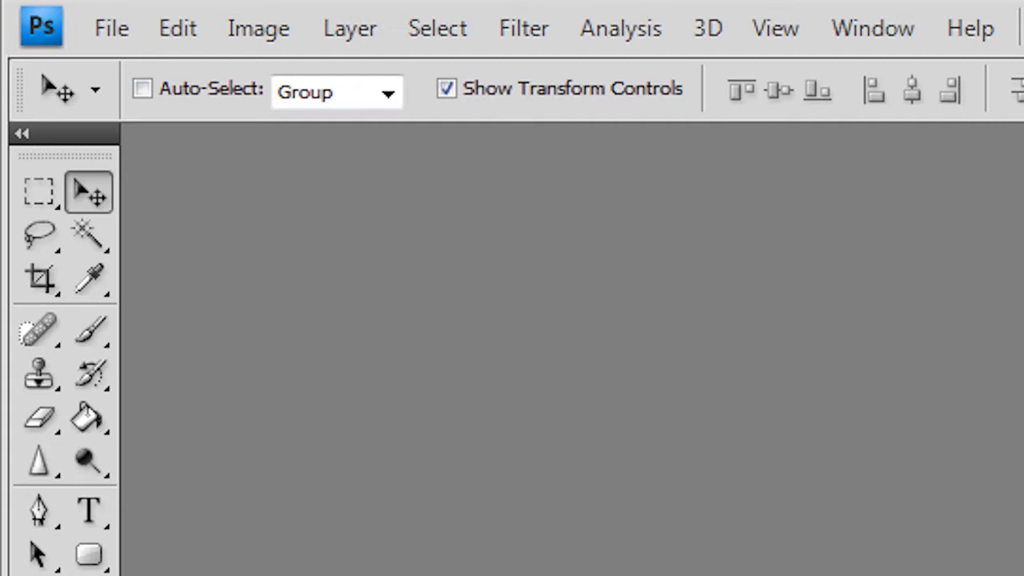
Create a new Photoshop document 800 by 400 pixels at 72 pixels/inch, RGB Color, with a white background
left_click(112, 28)
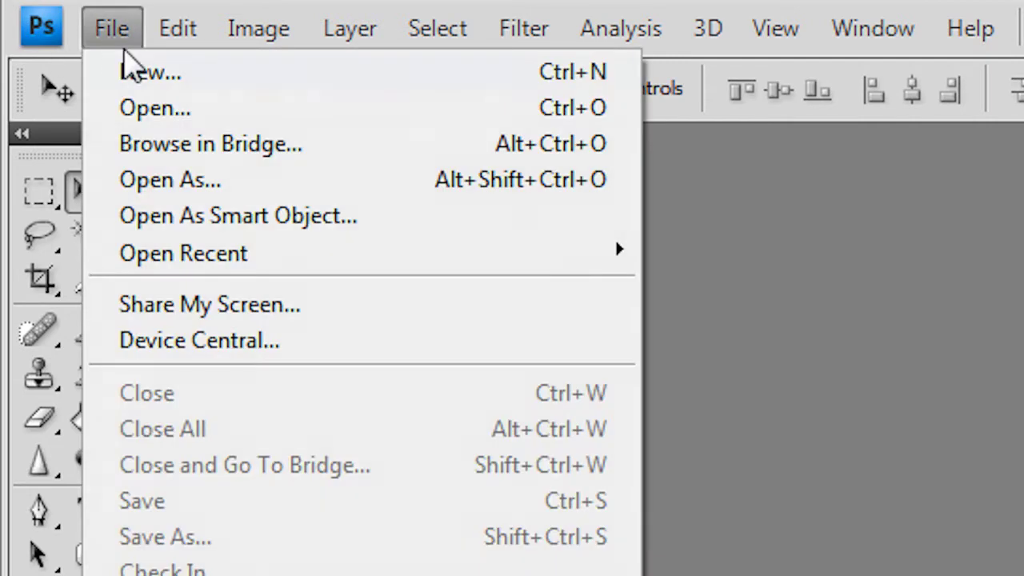
left_click(282, 73)
left_click_drag(418, 236, 211, 221)
left_click(400, 275)
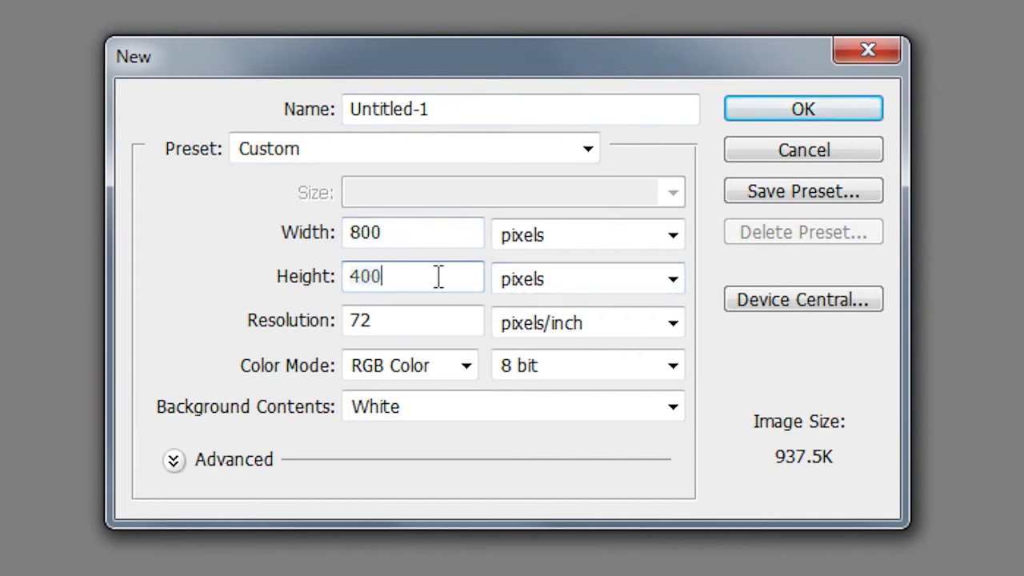
left_click(795, 111)
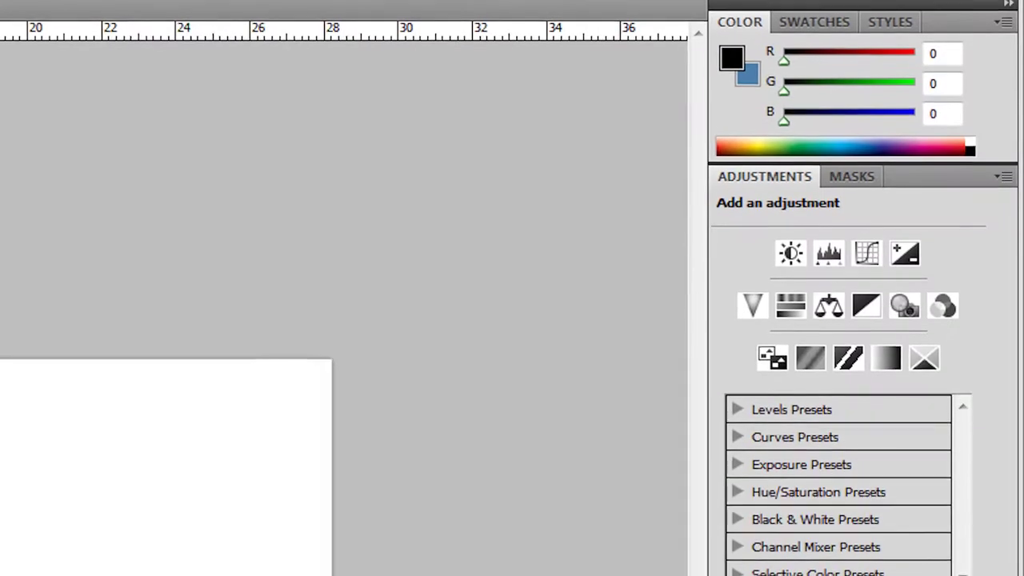
key("alt+Tab")
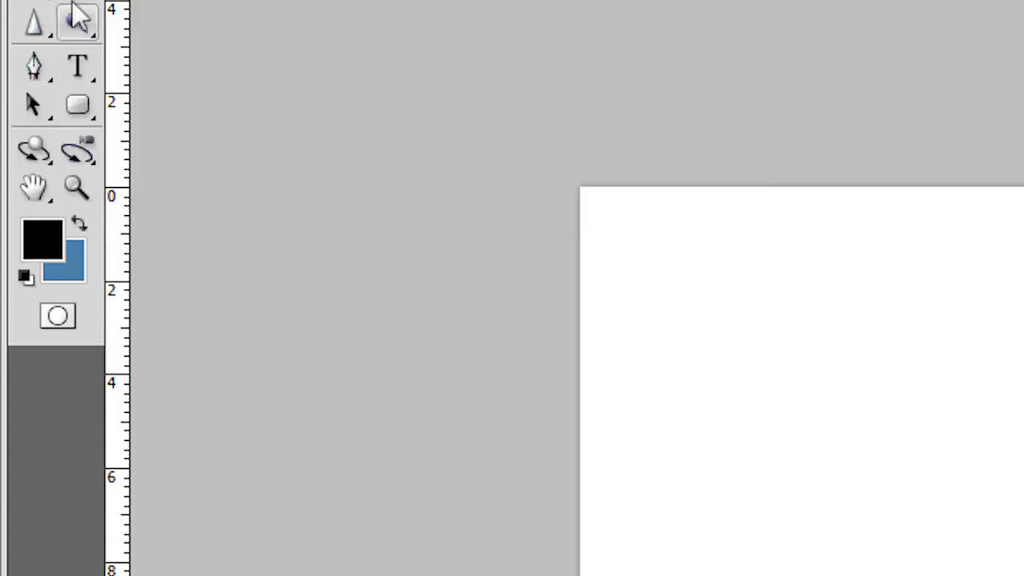
Set the foreground colour to medium grey, #707070
left_click(43, 238)
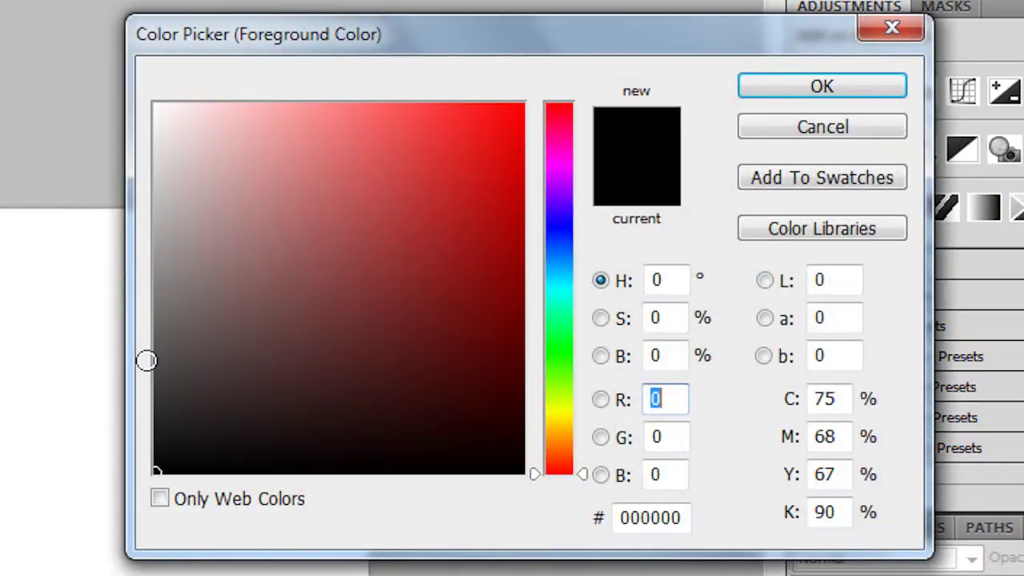
left_click_drag(146, 361, 148, 220)
left_click(792, 95)
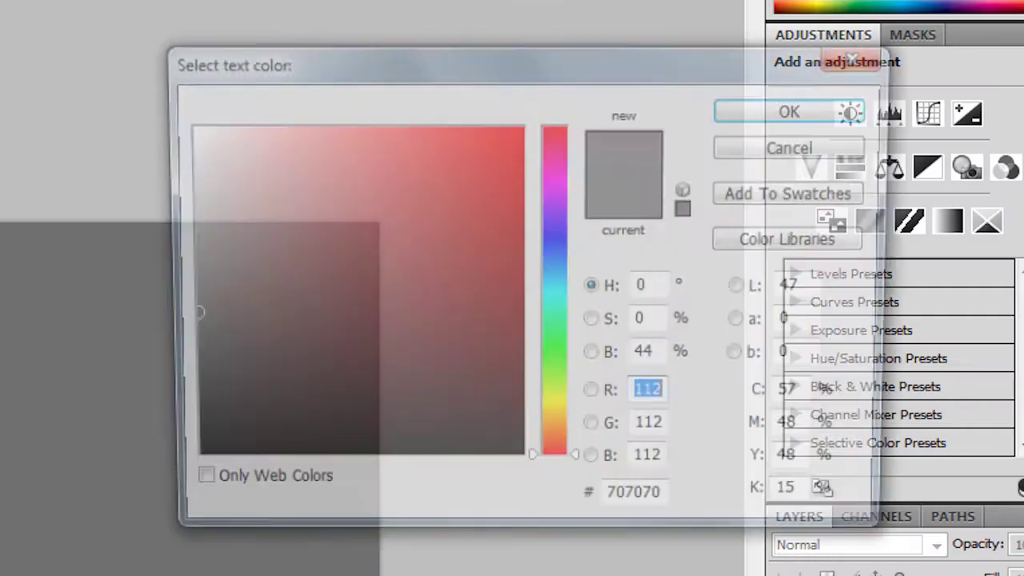
Set the text colour to white and duplicate the S text layer
left_click_drag(239, 249, 181, 126)
left_click(755, 108)
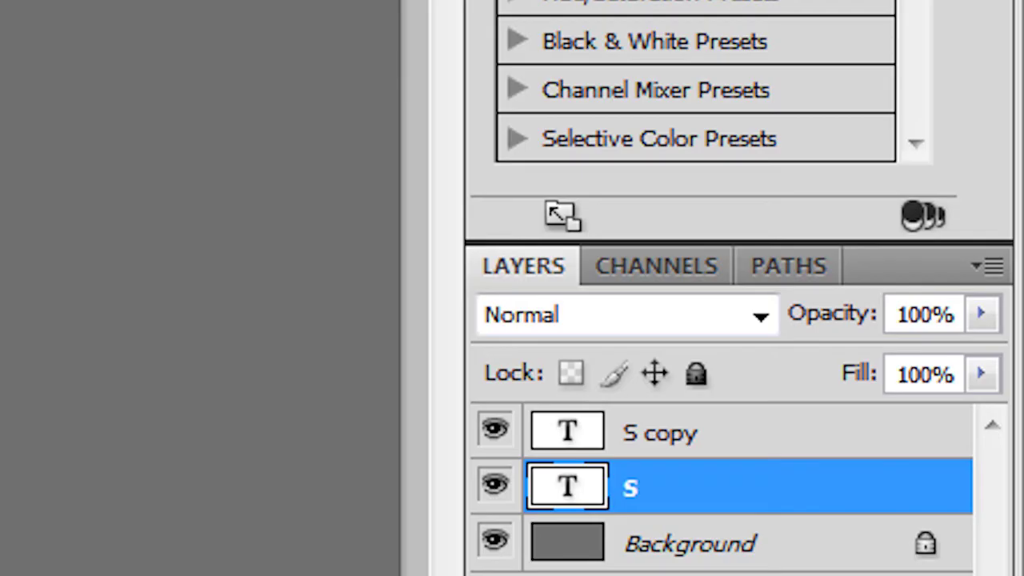
key("ctrl+j")
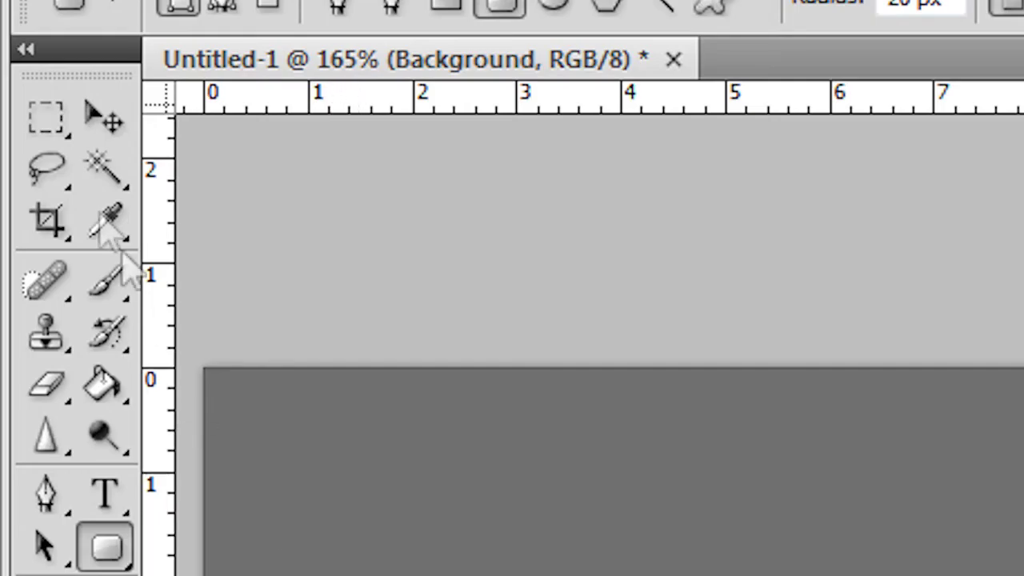
Select a rectangular bar bridging the tops of the C and the first S, and set the foreground colour to white
left_click(36, 126)
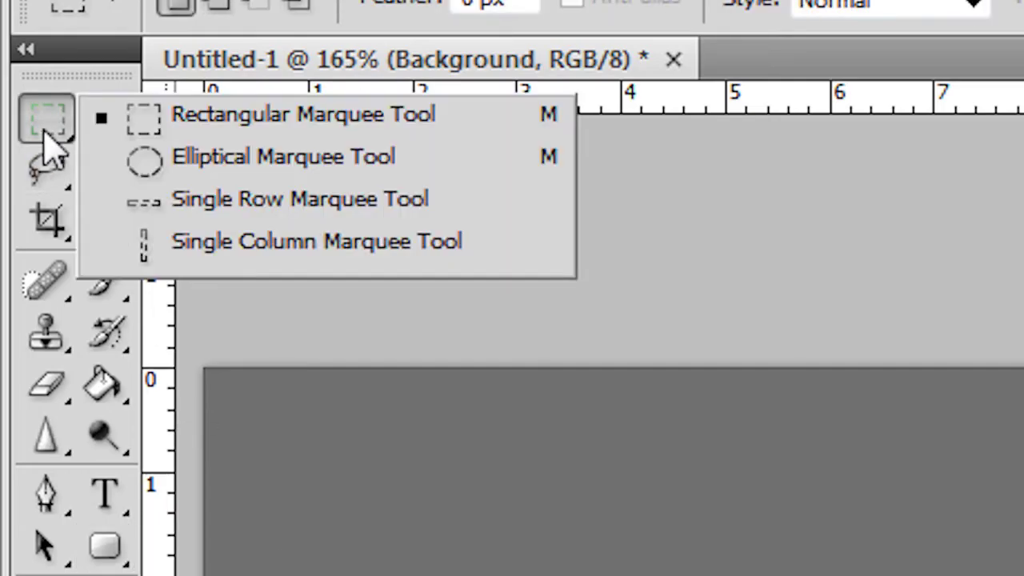
left_click_drag(288, 129, 287, 130)
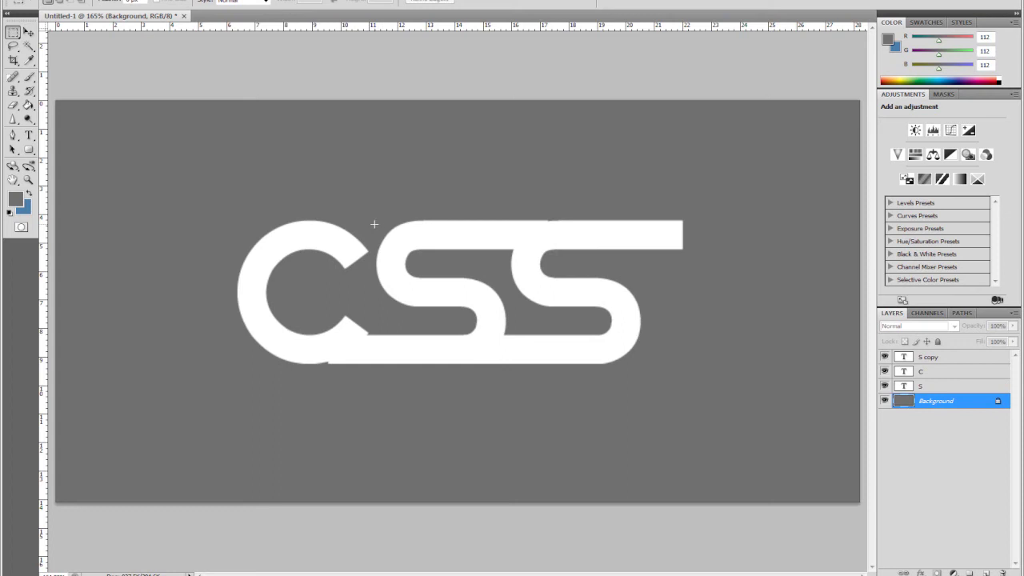
scroll(373, 225, "up", 3)
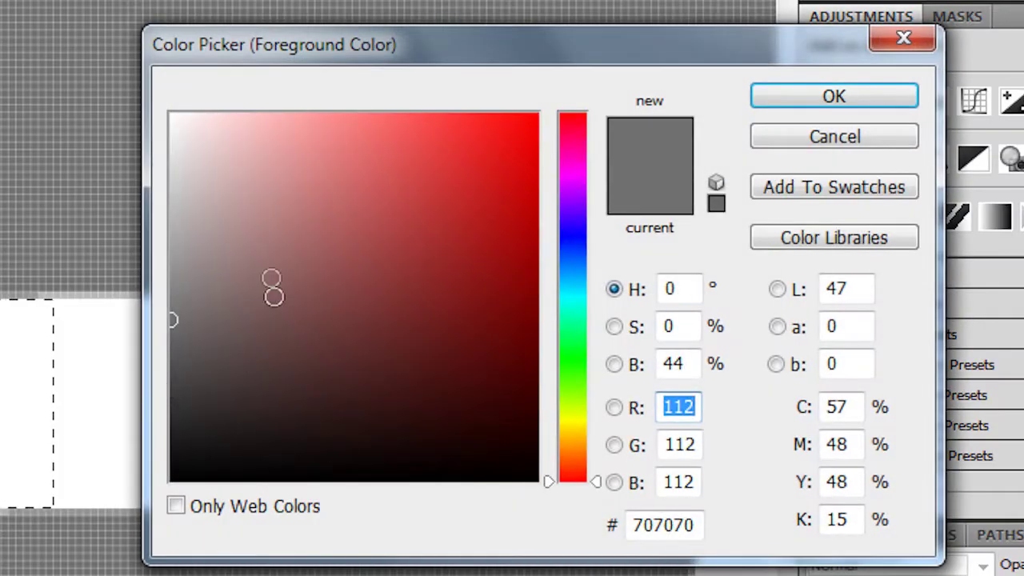
left_click_drag(272, 274, 171, 115)
left_click(834, 97)
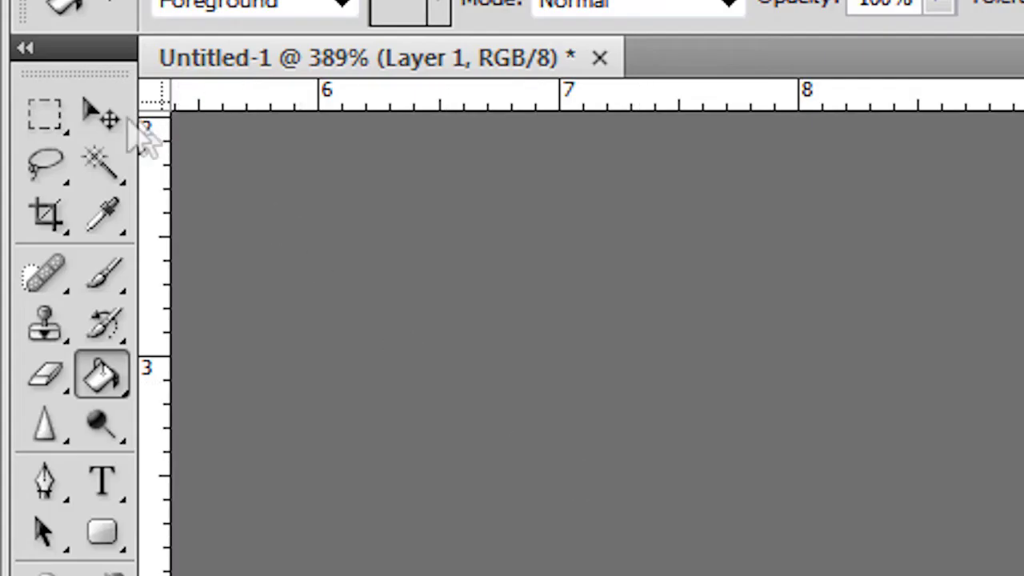
Select the C text layer and rasterize its type
left_click(101, 114)
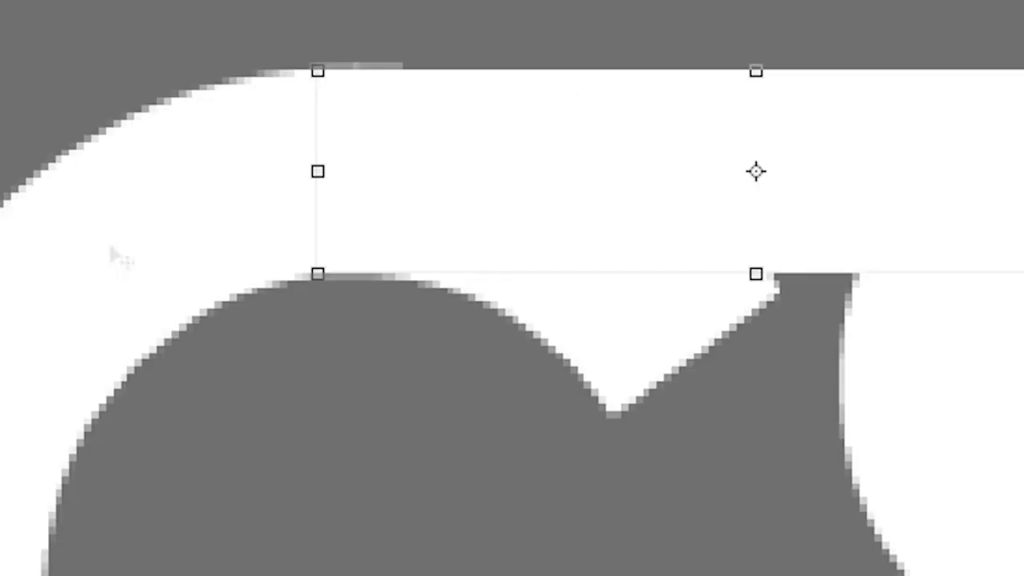
right_click(112, 253)
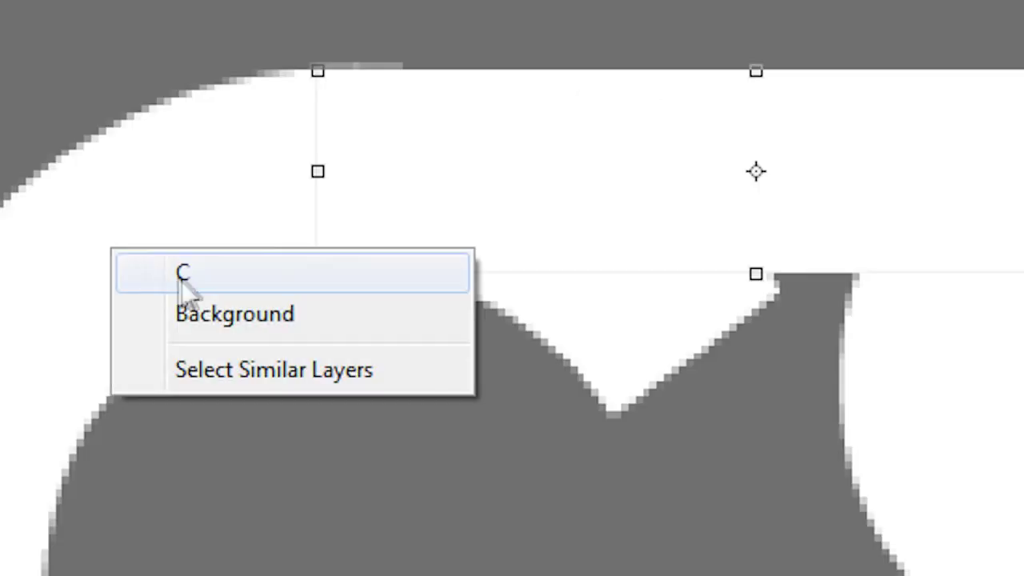
left_click(187, 276)
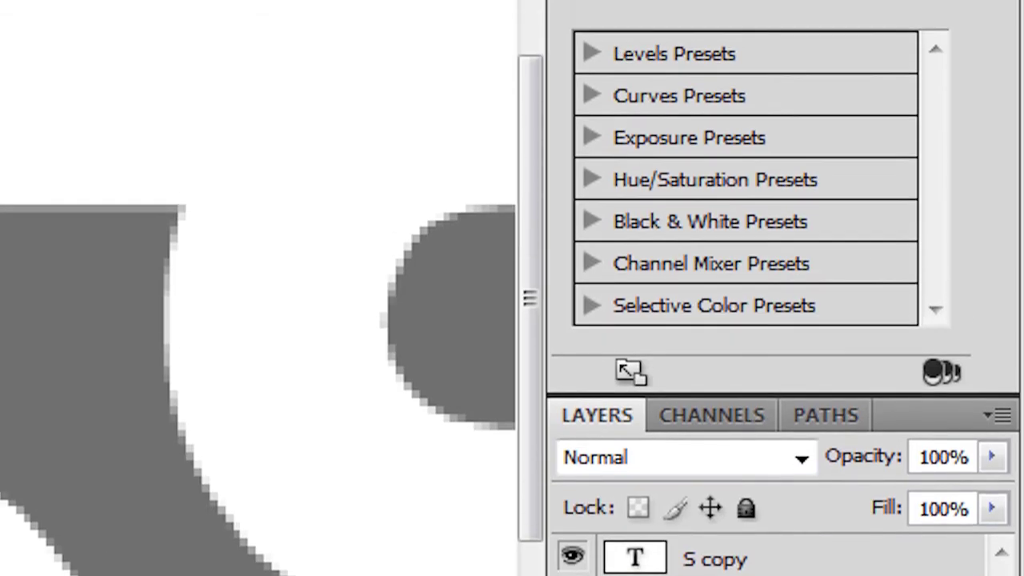
right_click(705, 568)
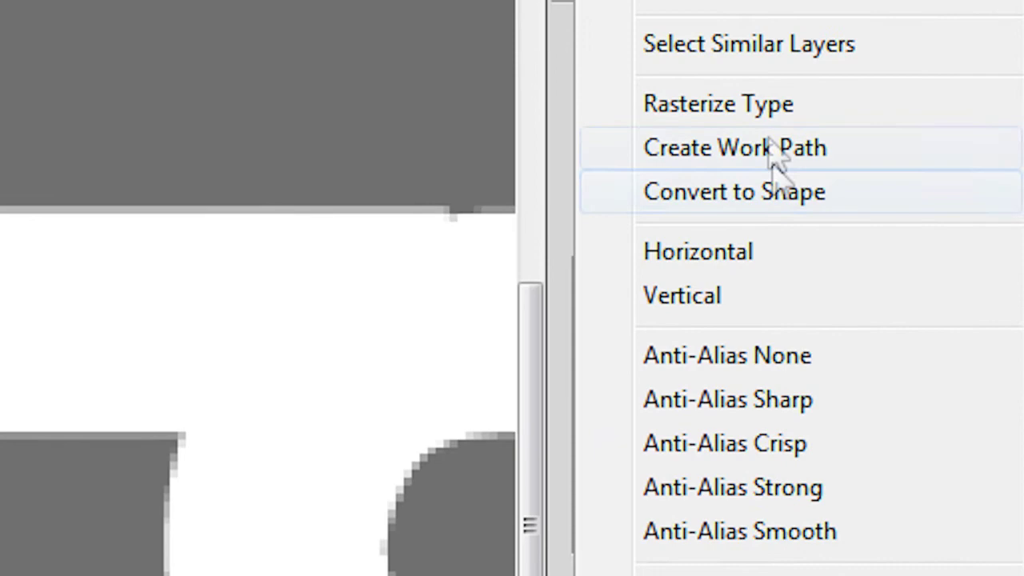
left_click(840, 143)
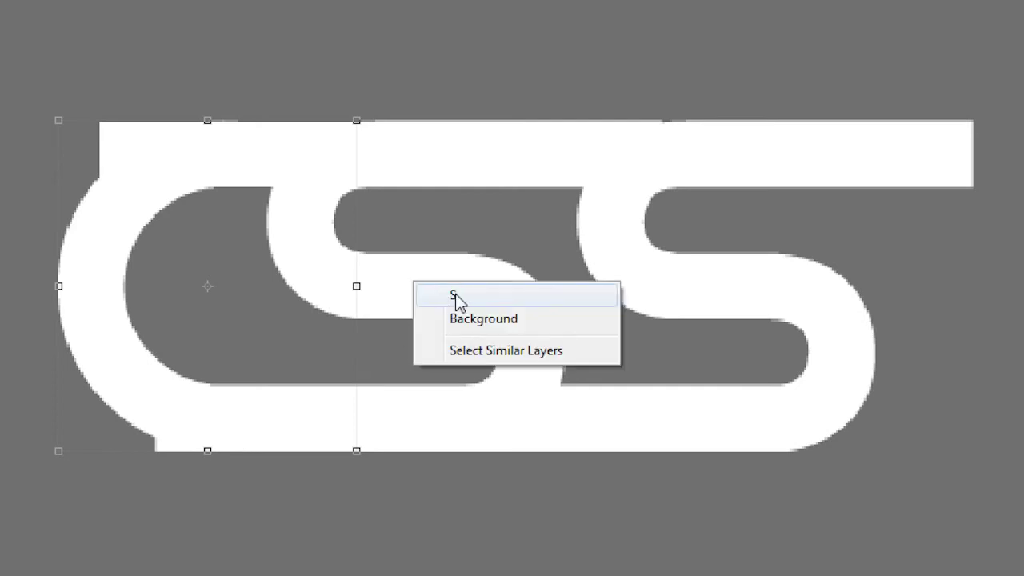
Select the S layer that holds the first S of the logo
left_click(459, 292)
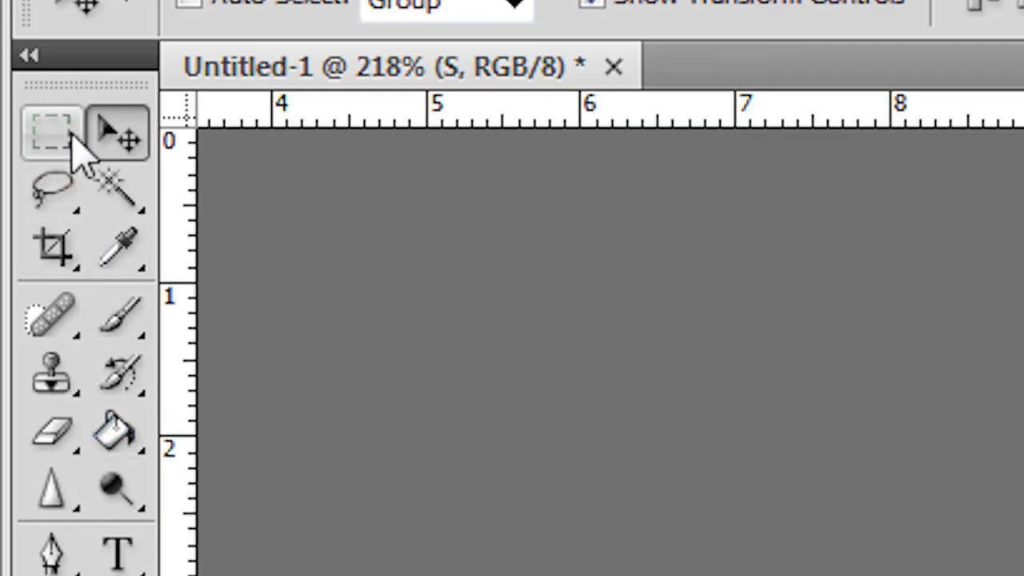